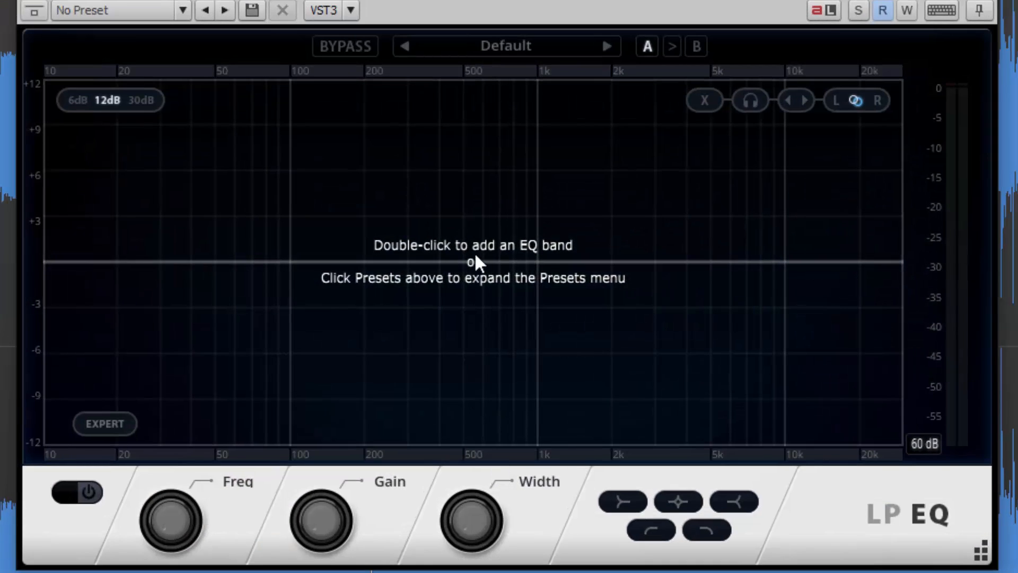
Step: Add a bell band at about 559 Hz, boost it to about 3.1 dB and set its width to 1.2
{"action": "double_click", "coordinate": [475, 257]}
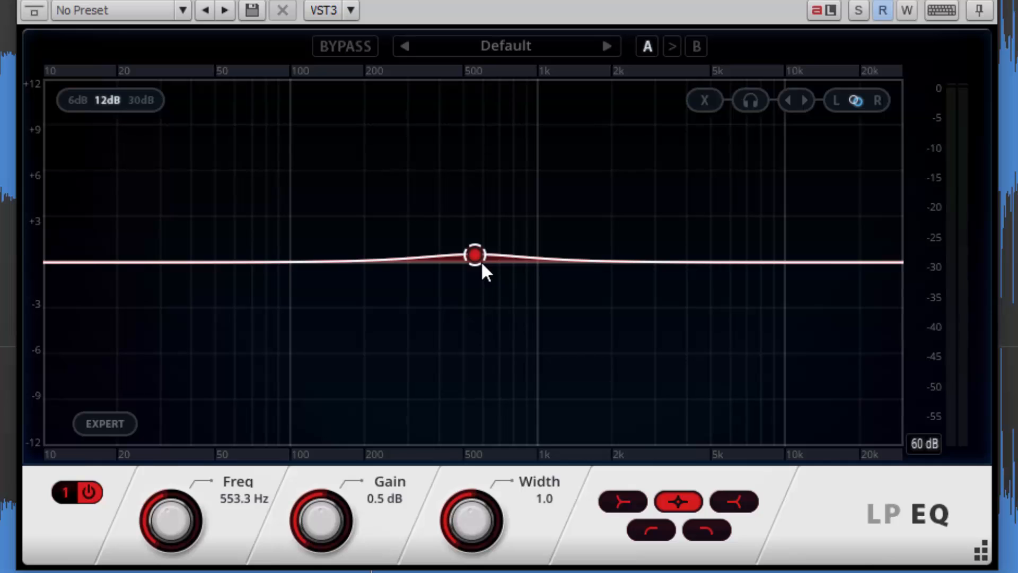
{"action": "left_click_drag", "start_coordinate": [479, 257], "coordinate": [485, 224]}
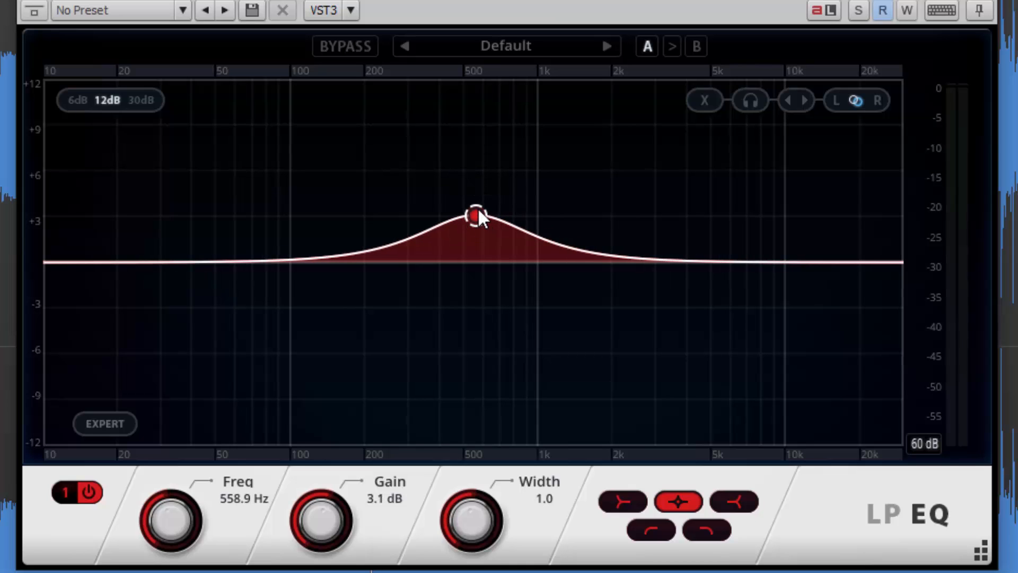
{"action": "left_click_drag", "start_coordinate": [475, 541], "coordinate": [475, 483]}
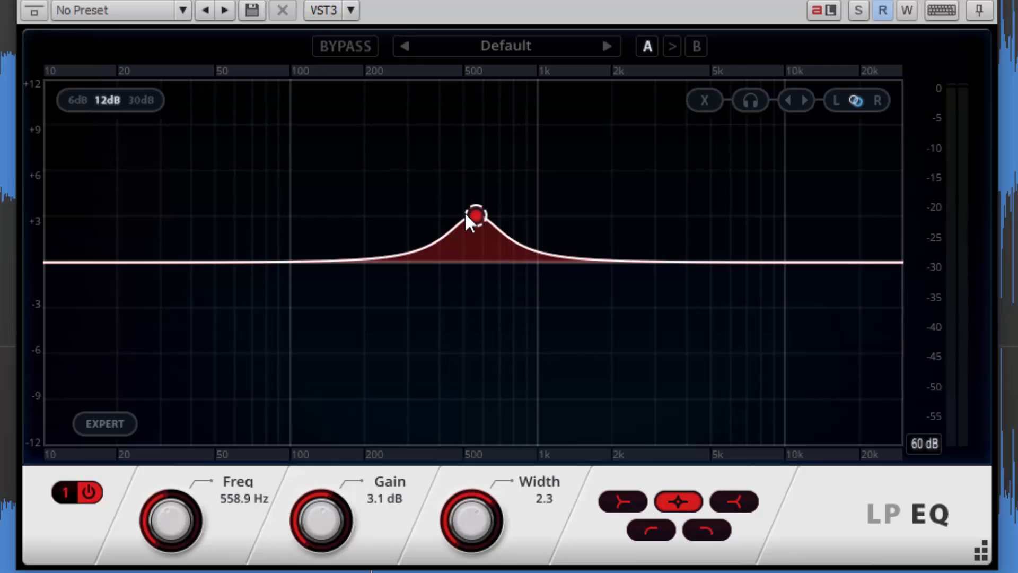
{"action": "scroll", "coordinate": [474, 220], "scroll_direction": "down", "scroll_amount": 5}
{"action": "scroll", "coordinate": [474, 221], "scroll_direction": "up", "scroll_amount": 2}
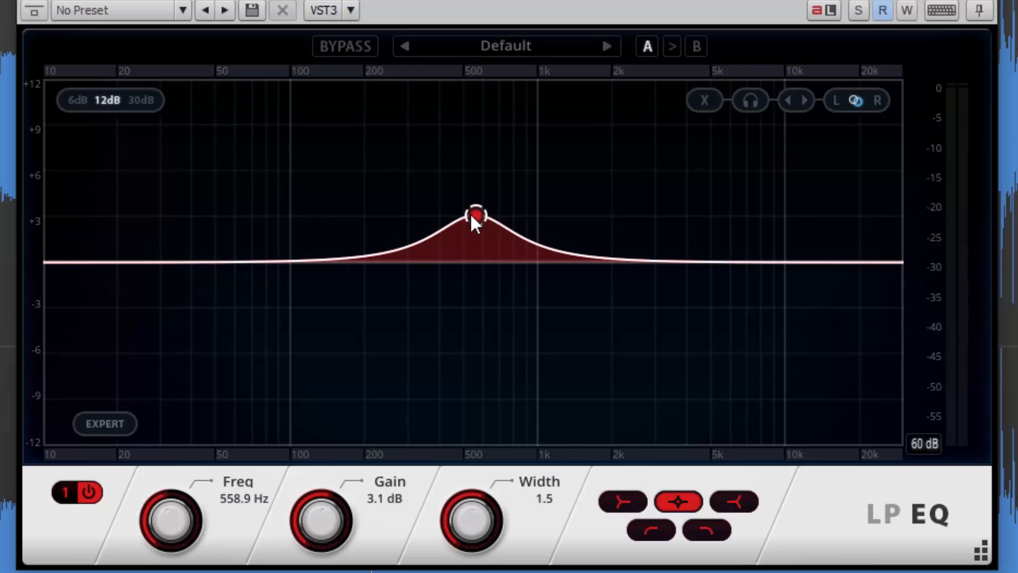
{"action": "scroll", "coordinate": [475, 220], "scroll_direction": "down", "scroll_amount": 1}
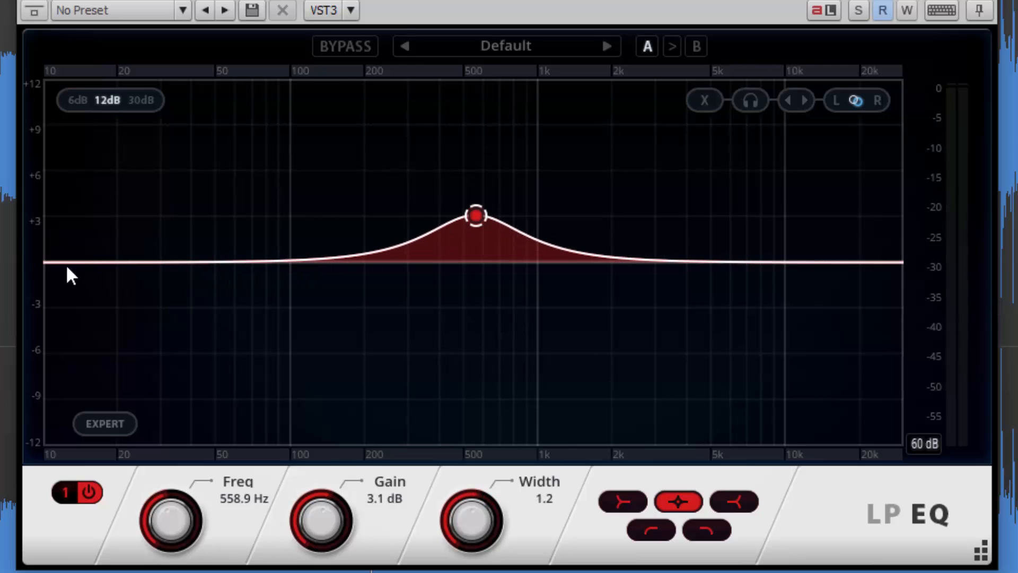
Step: Add a low-cut band at about 15 Hz and a high-cut band at about 26 kHz
{"action": "double_click", "coordinate": [51, 265]}
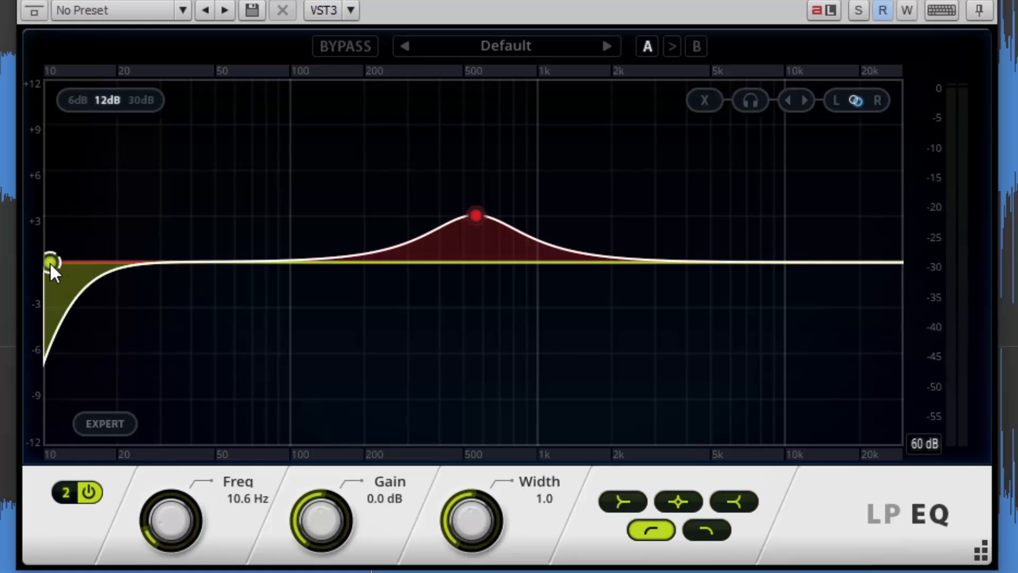
{"action": "left_click_drag", "start_coordinate": [48, 268], "coordinate": [88, 269]}
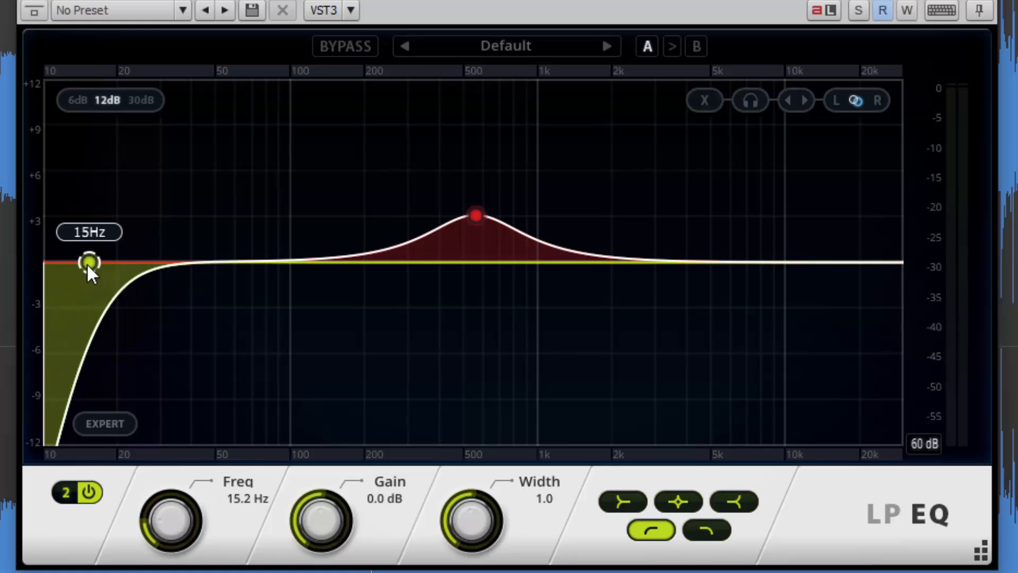
{"action": "double_click", "coordinate": [893, 264]}
{"action": "mouse_move", "coordinate": [895, 271]}
{"action": "left_mouse_down"}
{"action": "mouse_move", "coordinate": [866, 271]}
{"action": "mouse_move", "coordinate": [901, 272]}
{"action": "left_mouse_up"}
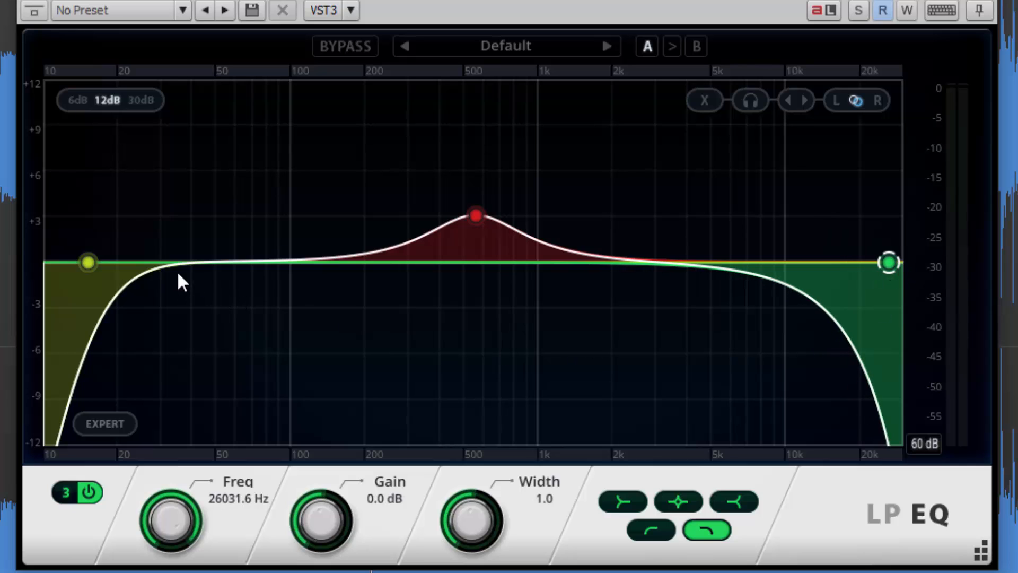
Step: Add a low-shelf band at about 49 Hz with a gain of about 7.1 dB
{"action": "double_click", "coordinate": [221, 263]}
{"action": "left_click_drag", "start_coordinate": [228, 263], "coordinate": [222, 209]}
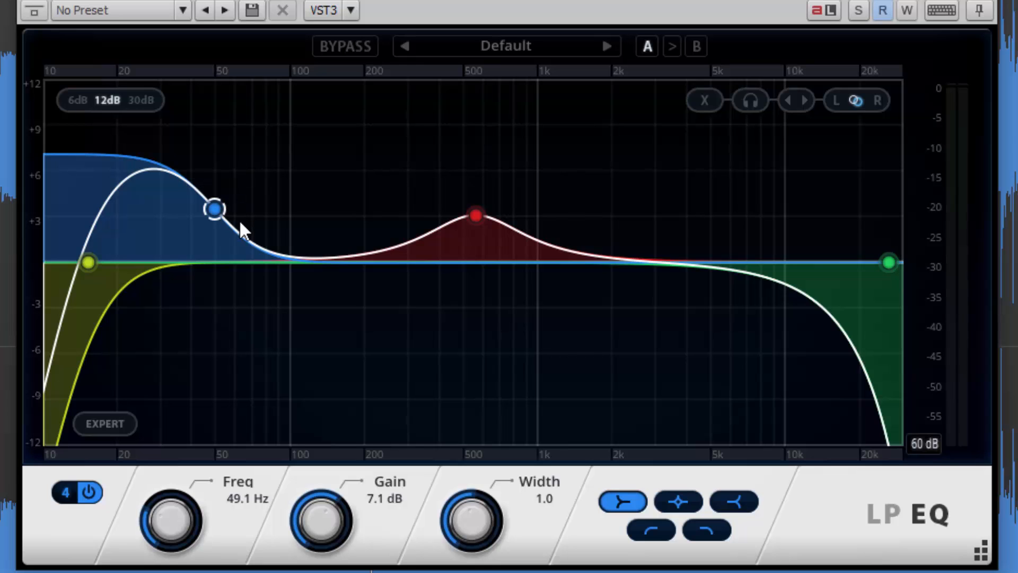
Step: Switch the 49 Hz band through the bell, high-shelf, low-cut and high-cut shapes, and disable the band
{"action": "left_click", "coordinate": [681, 511]}
{"action": "left_click", "coordinate": [737, 503]}
{"action": "left_click", "coordinate": [660, 534]}
{"action": "left_click", "coordinate": [700, 538]}
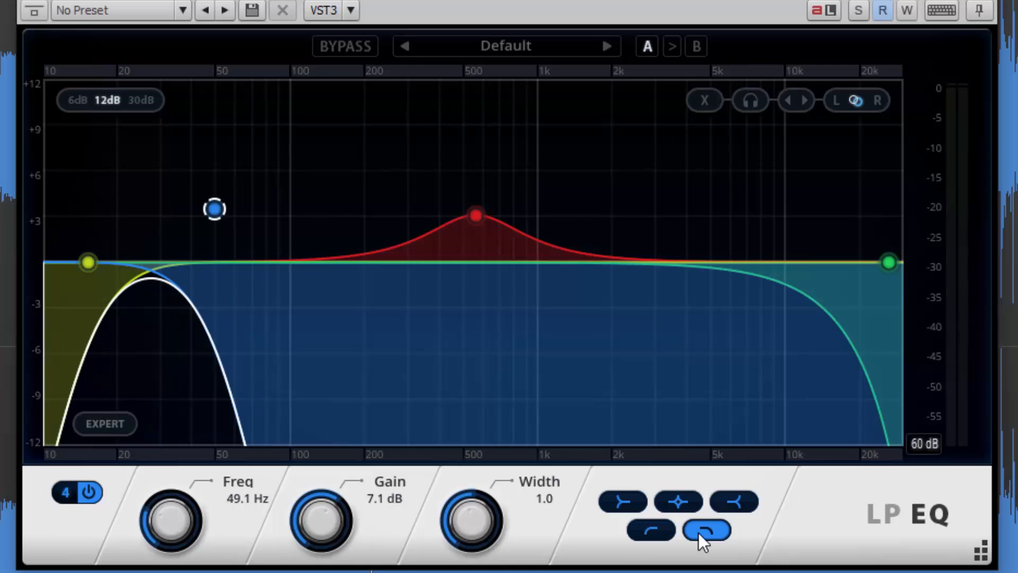
{"action": "left_click", "coordinate": [84, 497]}
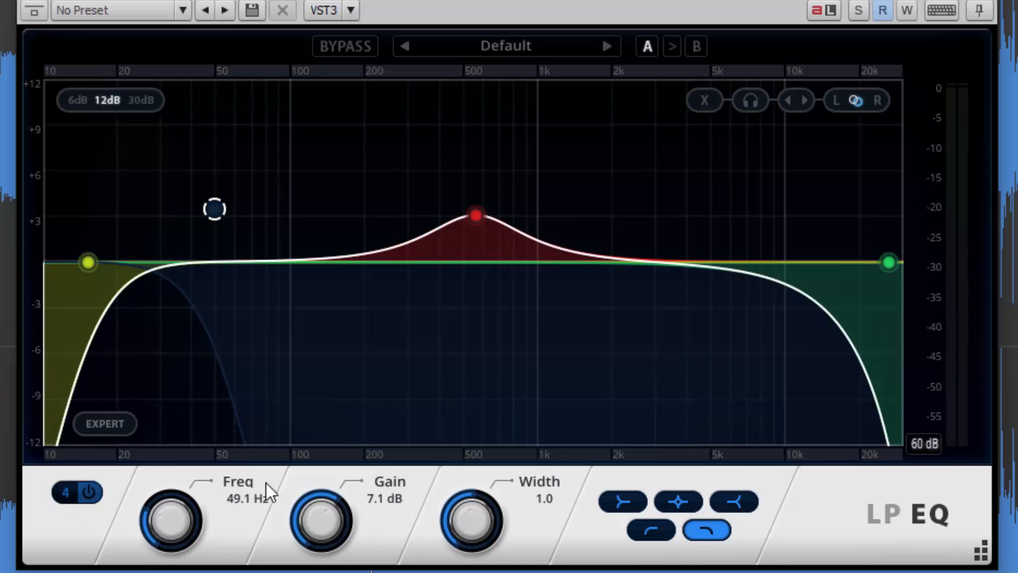
Step: Load the Air Lift preset and delete its 2 kHz mid band
{"action": "left_click", "coordinate": [607, 48]}
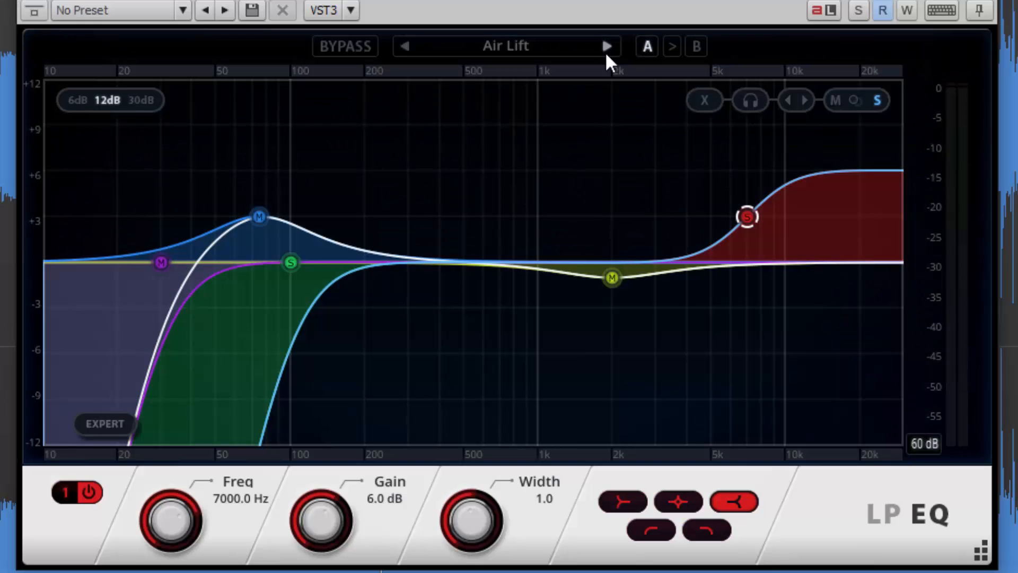
{"action": "left_click", "coordinate": [611, 276]}
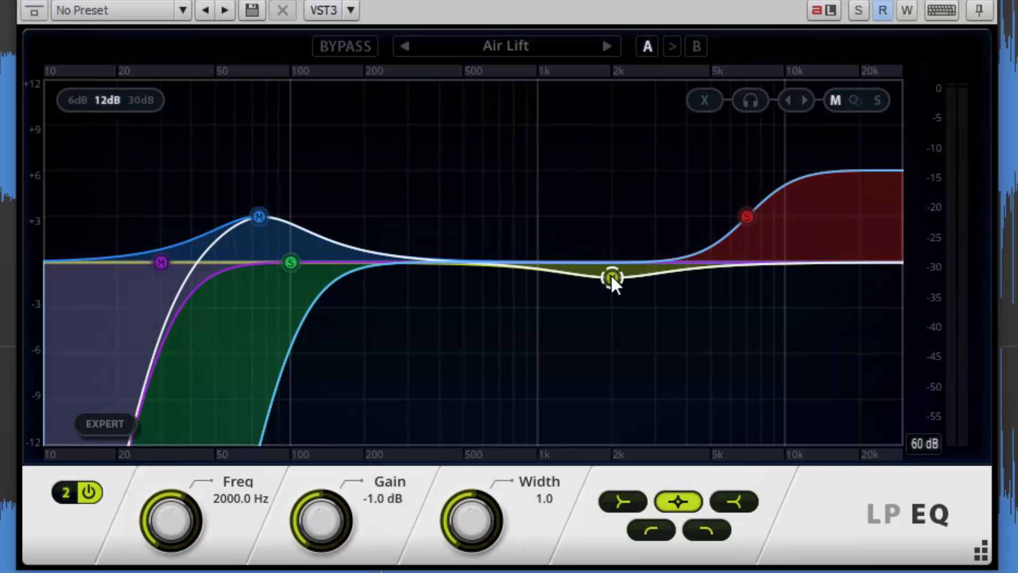
{"action": "left_click", "coordinate": [701, 102]}
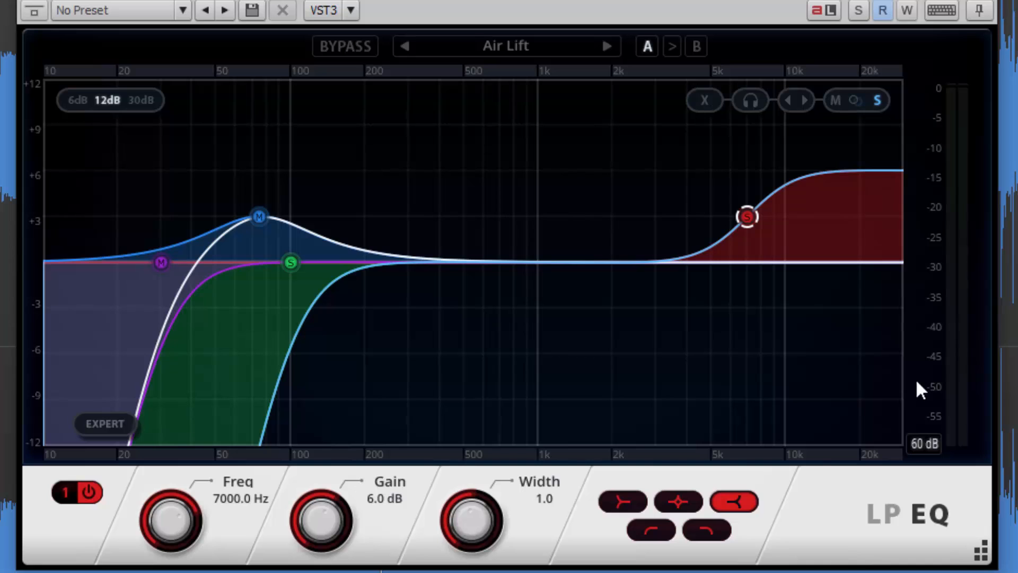
Step: Select all remaining bands on the EQ graph and delete them together
{"action": "left_click_drag", "start_coordinate": [869, 382], "coordinate": [105, 177]}
{"action": "left_click", "coordinate": [705, 100]}
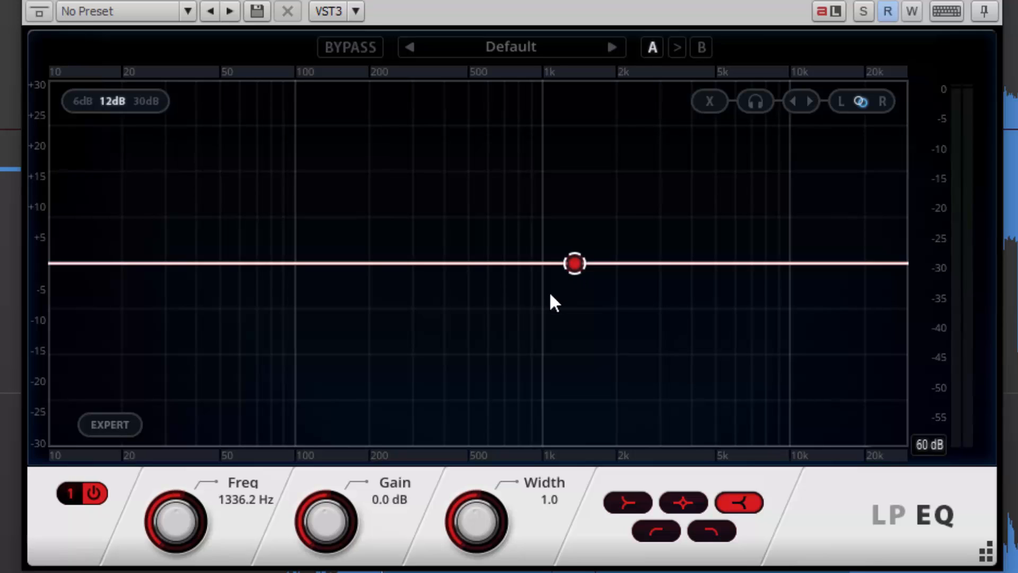
Step: Boost the high shelf on the left channel to about 6.5 dB at 1391.5 Hz, and switch it to the right channel
{"action": "left_click", "coordinate": [843, 102]}
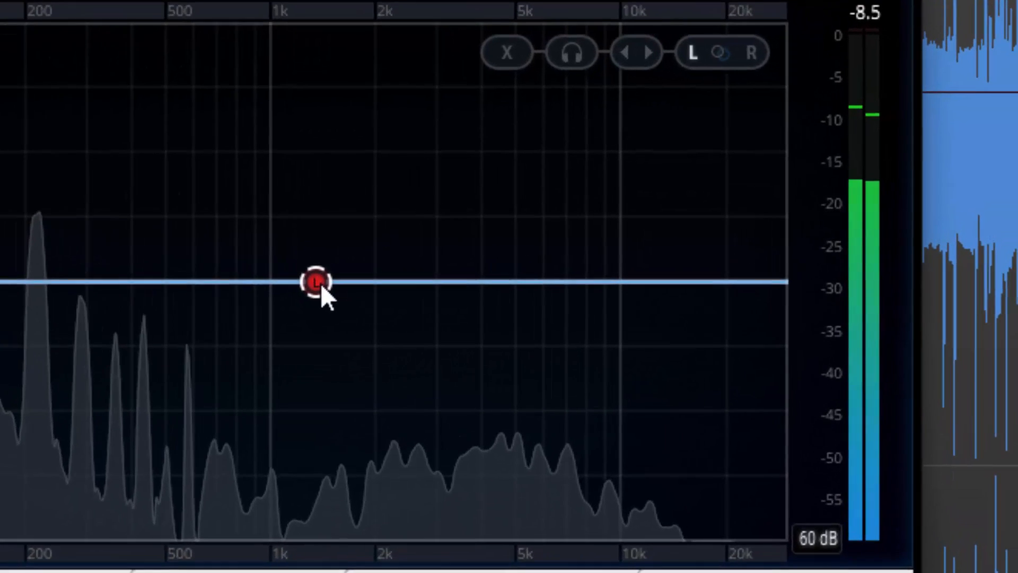
{"action": "left_click_drag", "start_coordinate": [576, 259], "coordinate": [580, 239]}
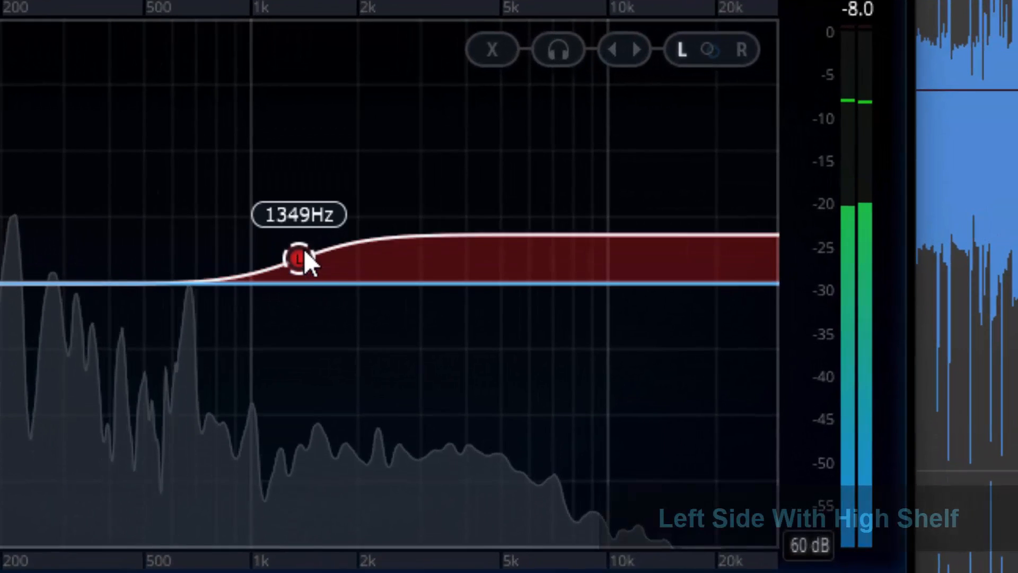
{"action": "left_click_drag", "start_coordinate": [305, 250], "coordinate": [309, 212]}
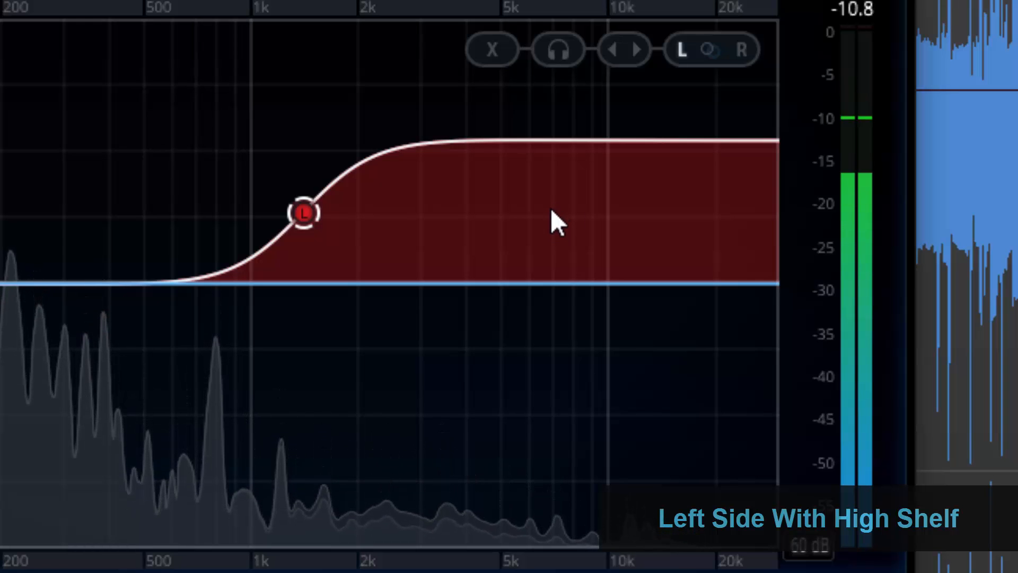
{"action": "left_click", "coordinate": [747, 50]}
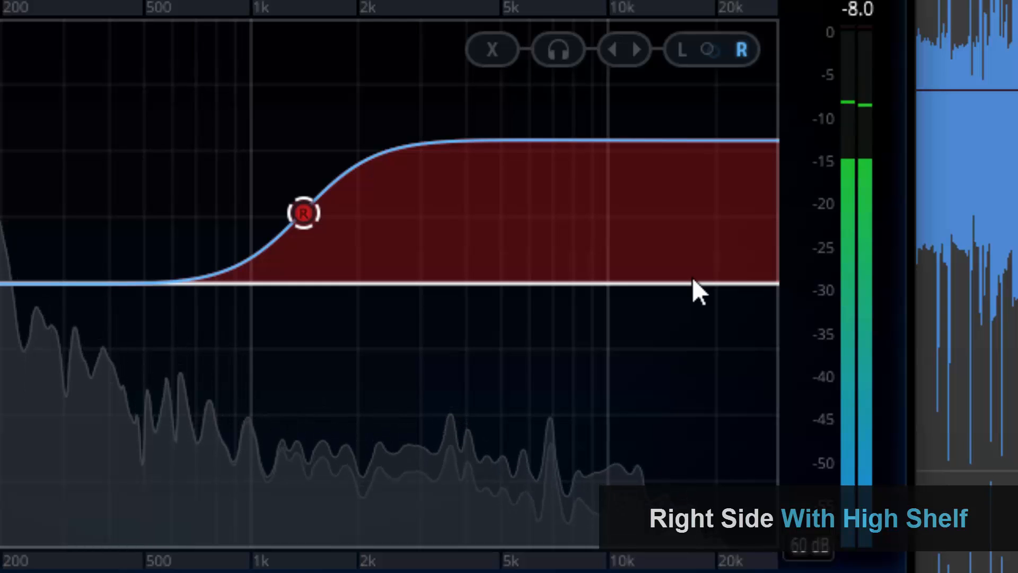
Step: Apply the high shelf to both channels and set the expert processing mode to Mid/Side
{"action": "left_click", "coordinate": [708, 50]}
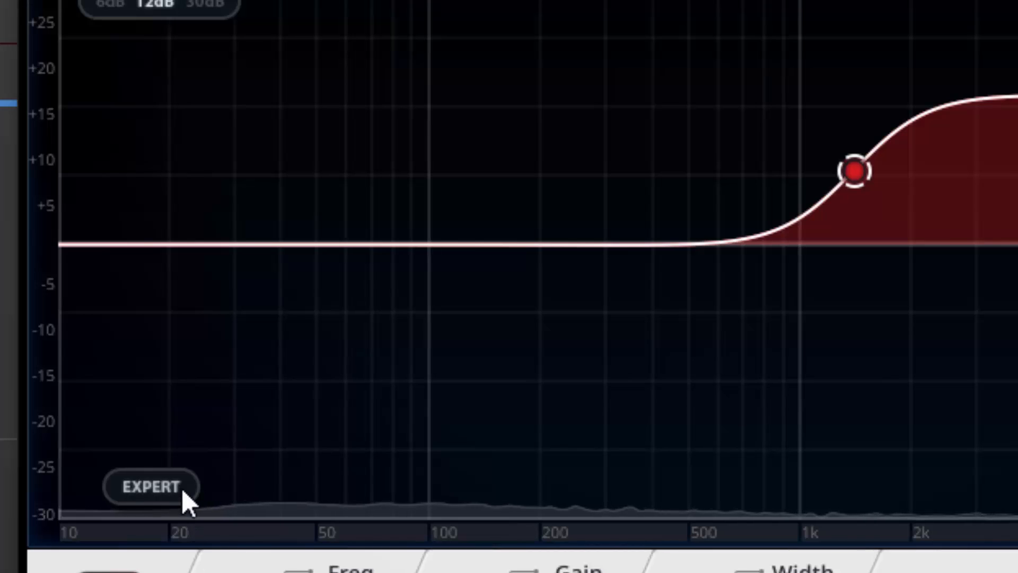
{"action": "left_click", "coordinate": [182, 488]}
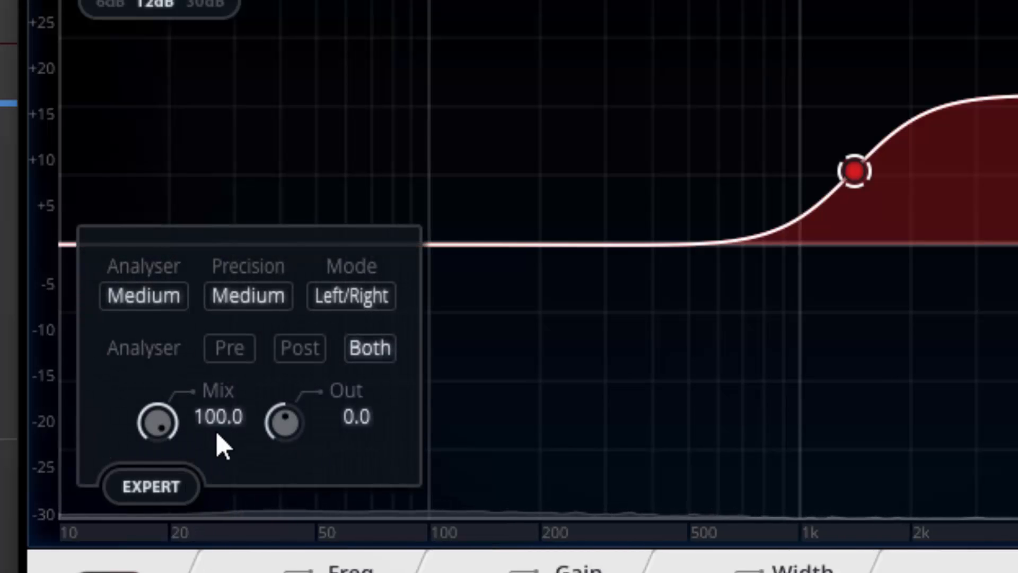
{"action": "left_click", "coordinate": [355, 288]}
{"action": "left_click", "coordinate": [373, 333]}
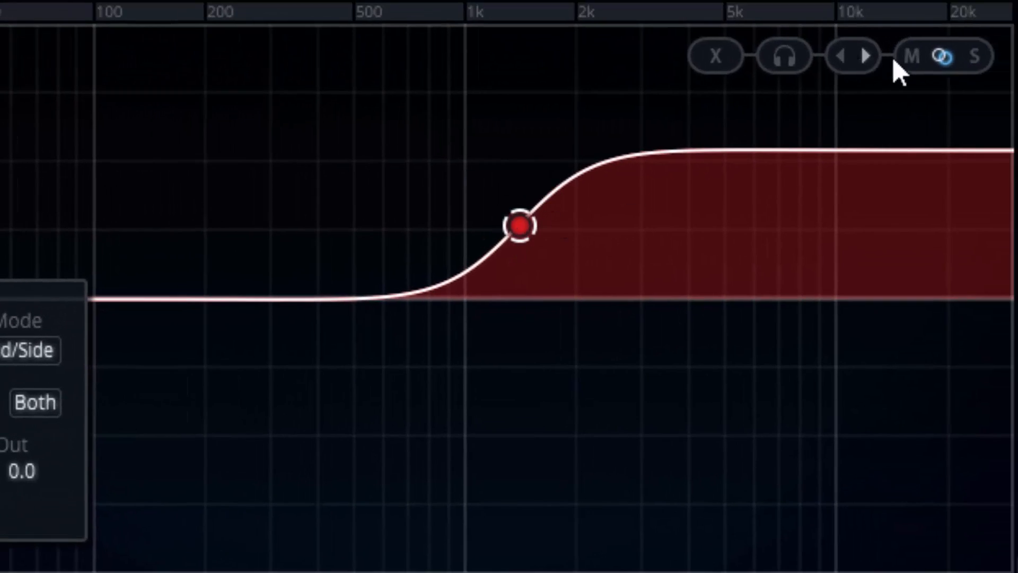
Step: Audition the high shelf on the side signal during playback, and switch it to the mid signal
{"action": "left_click", "coordinate": [897, 59]}
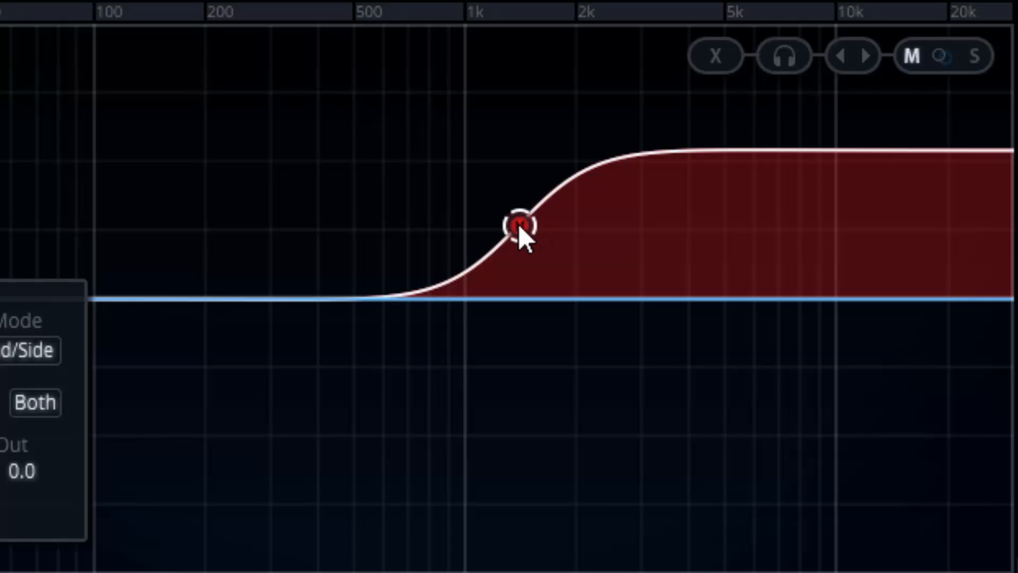
{"action": "left_click", "coordinate": [974, 56]}
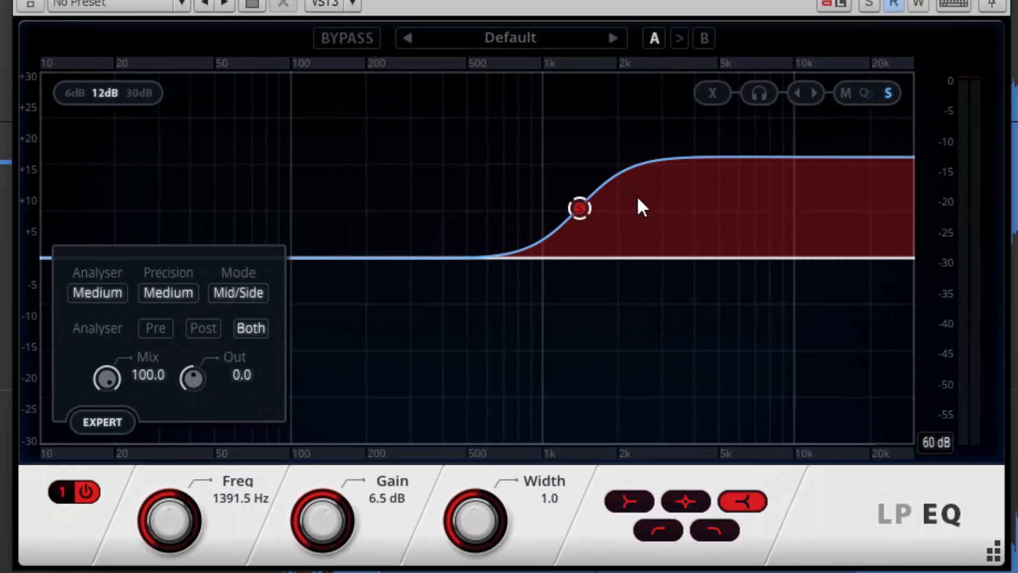
{"action": "key", "text": "space"}
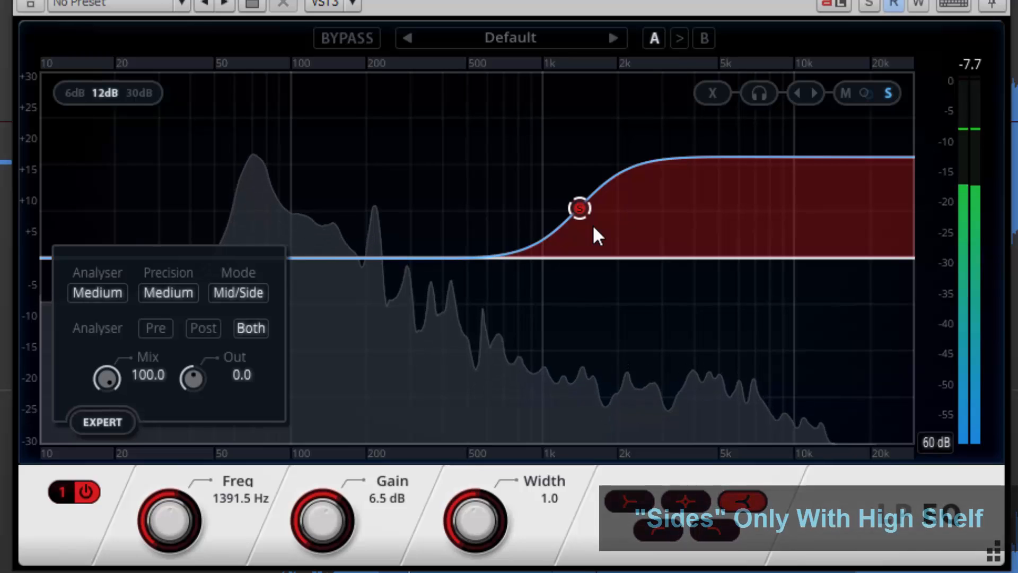
{"action": "left_click", "coordinate": [846, 92]}
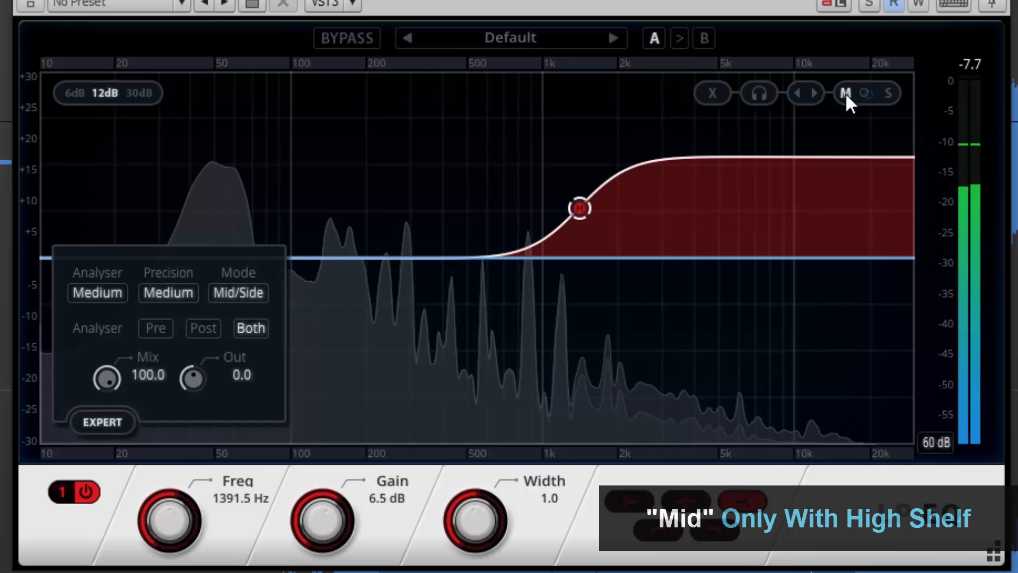
Step: Apply the high shelf to the sides, cut it to about -8.5 dB at 1405.7 Hz, and switch it to mid
{"action": "left_click", "coordinate": [888, 93]}
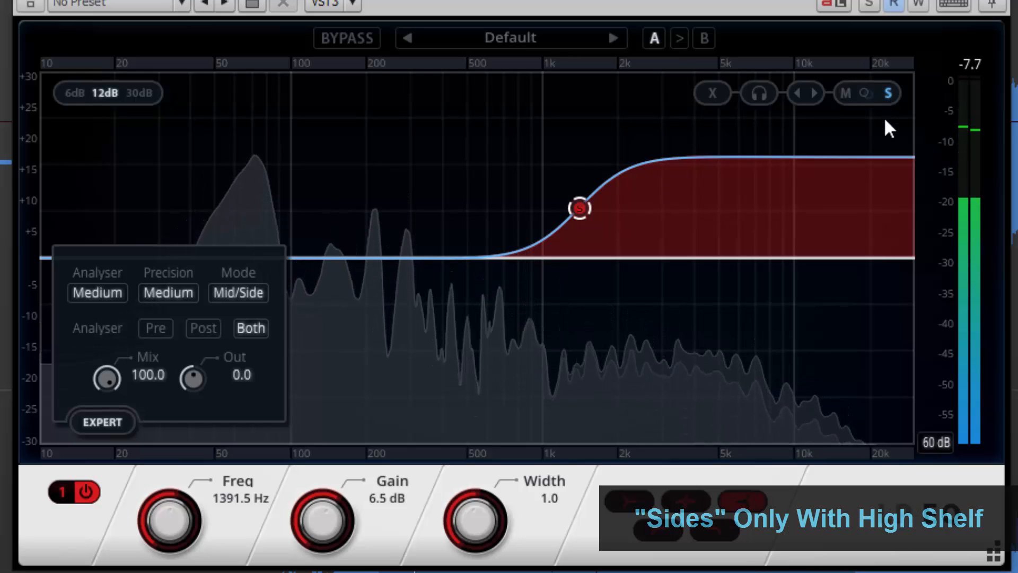
{"action": "left_click_drag", "start_coordinate": [580, 208], "coordinate": [581, 326]}
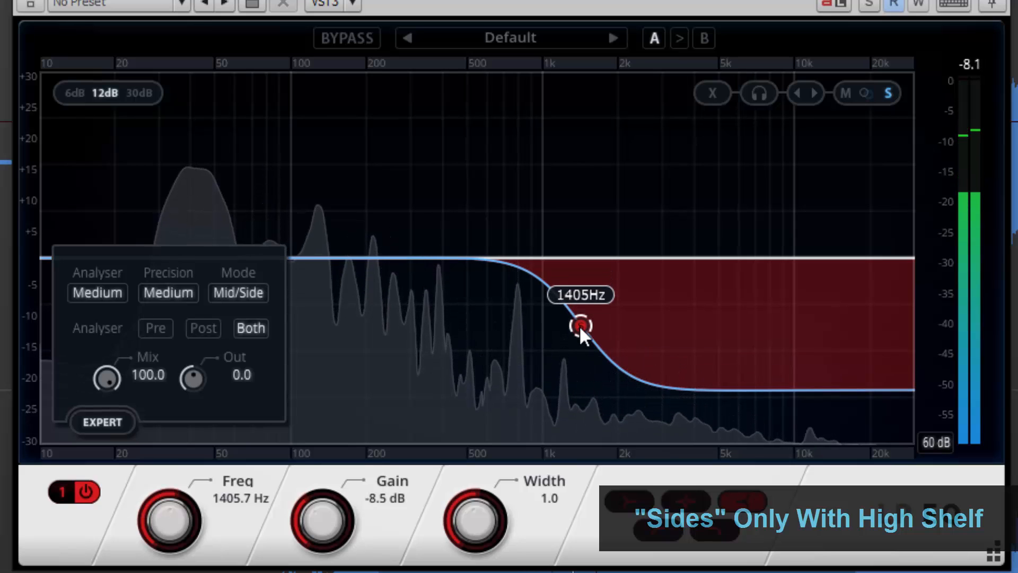
{"action": "left_click", "coordinate": [848, 100]}
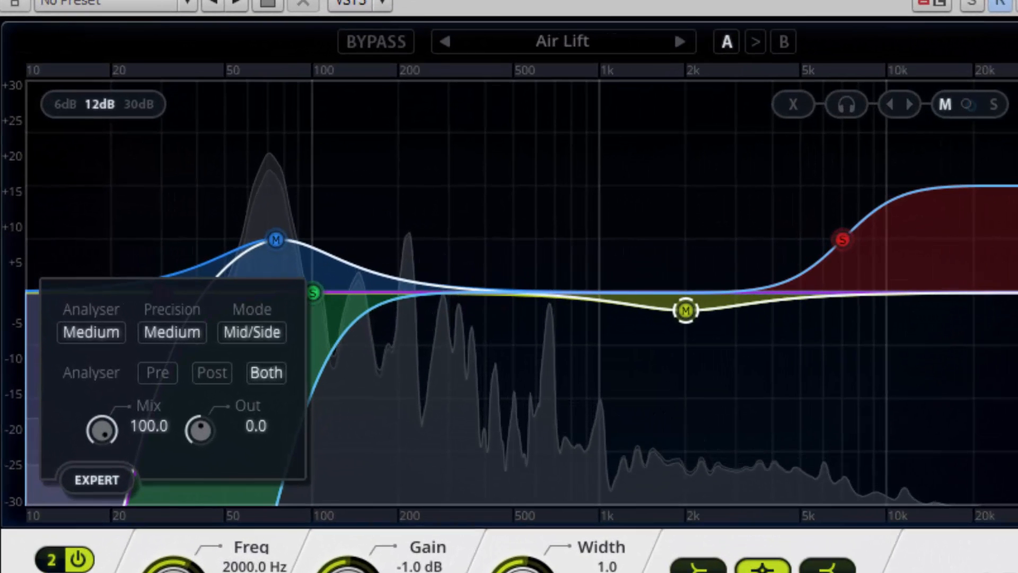
Step: Try the Slow analyser speed during playback, and set the analyser speed to Fast
{"action": "left_click", "coordinate": [95, 332]}
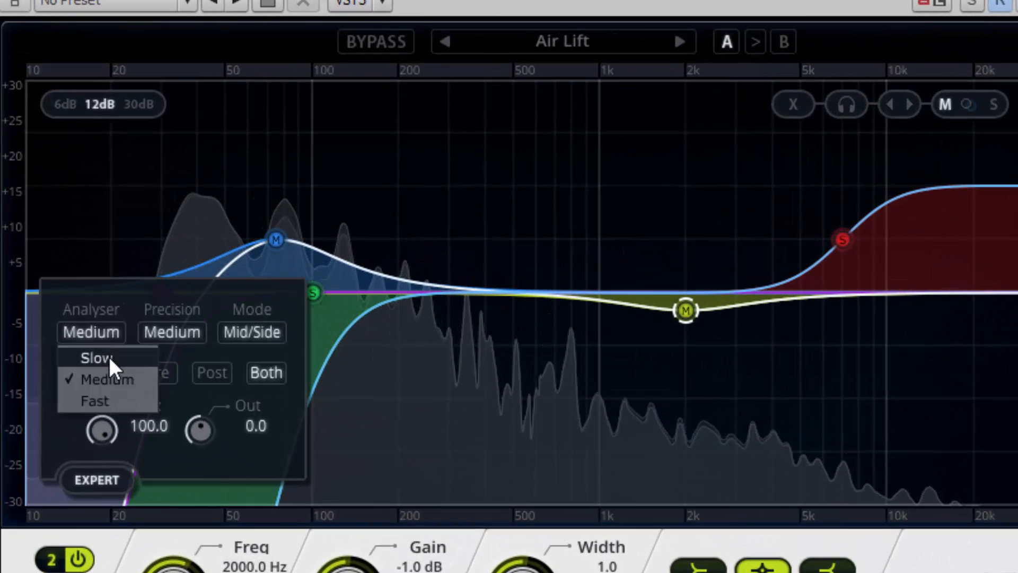
{"action": "left_click", "coordinate": [108, 354]}
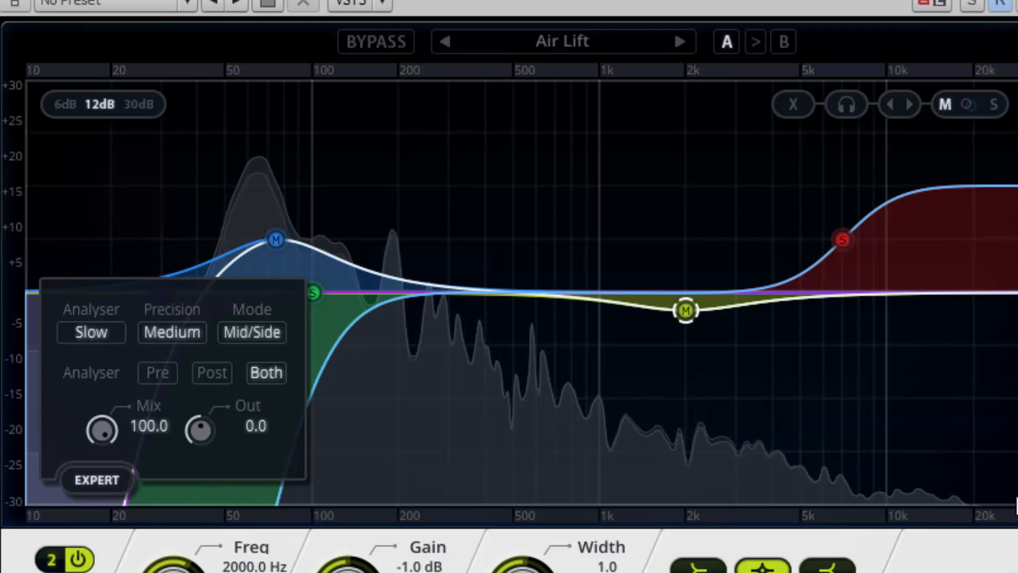
{"action": "left_click", "coordinate": [69, 334]}
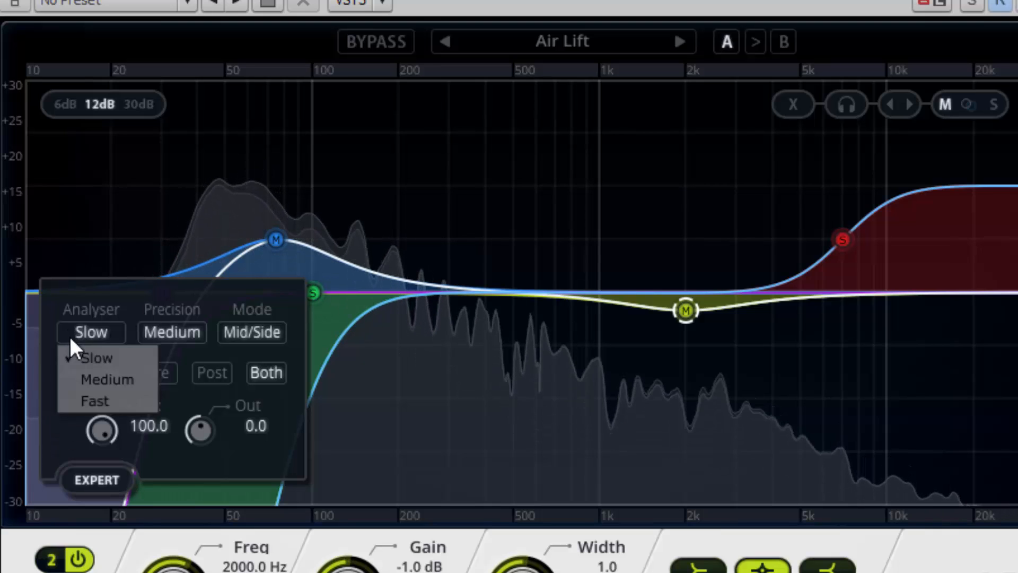
{"action": "left_click", "coordinate": [113, 399]}
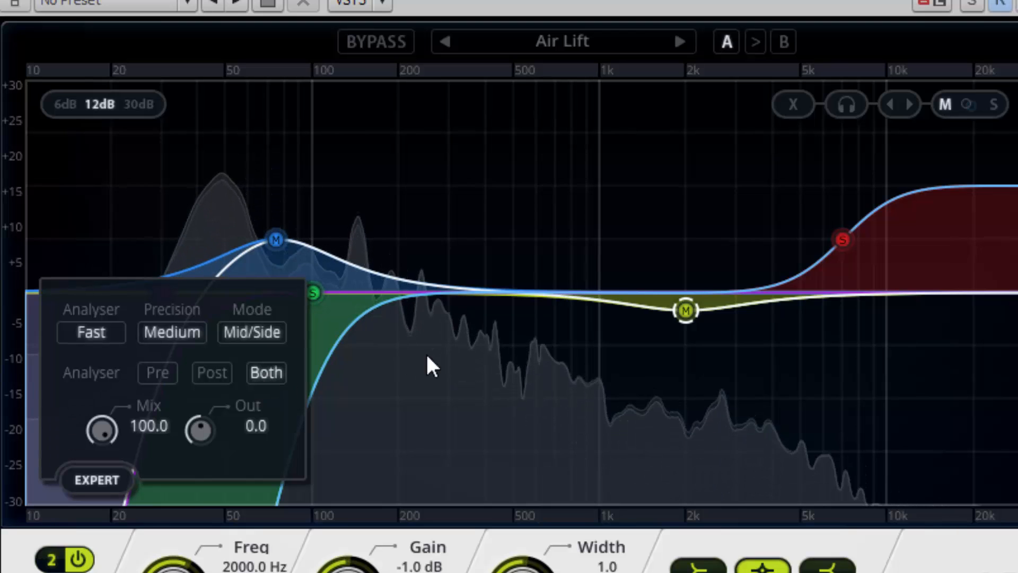
Step: Move the 2 kHz mid band to about 847 Hz with -11.0 dB gain, and set the analyser to Pre
{"action": "left_click_drag", "start_coordinate": [685, 306], "coordinate": [588, 547]}
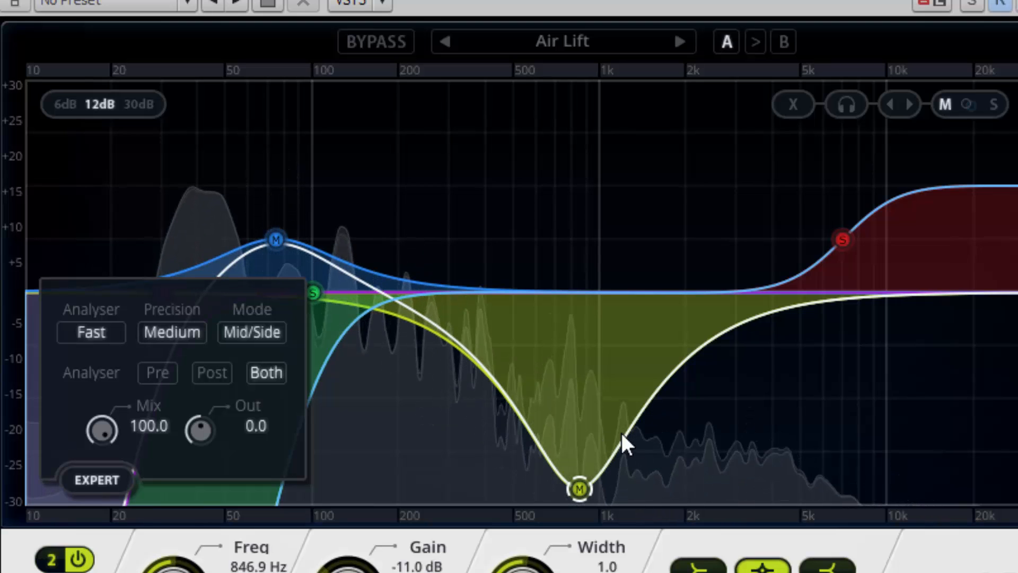
{"action": "left_click", "coordinate": [154, 367]}
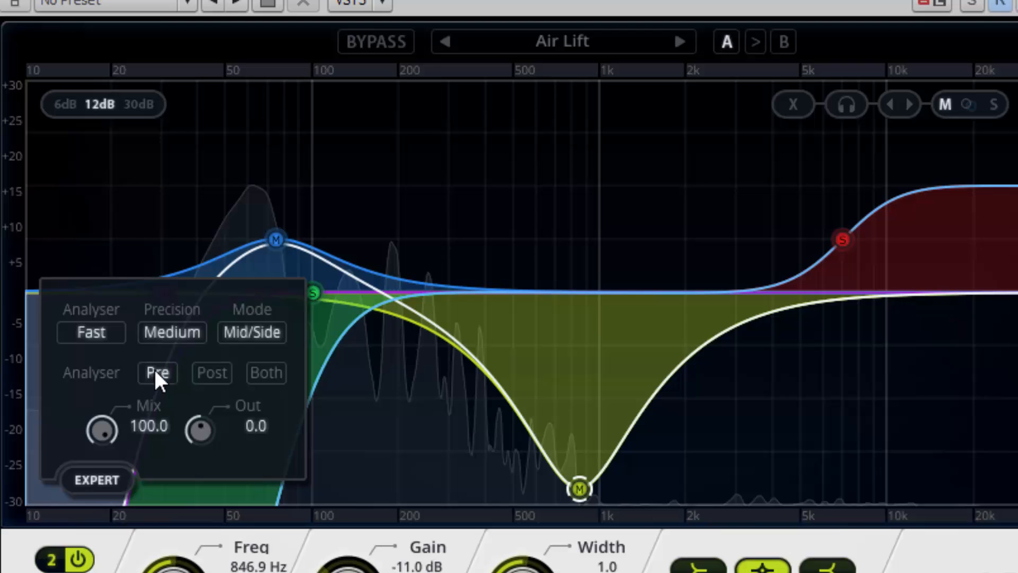
Step: Try the Post analyser display, set the analyser to Both, and review the available Precision options in the expert settings
{"action": "left_click", "coordinate": [207, 371]}
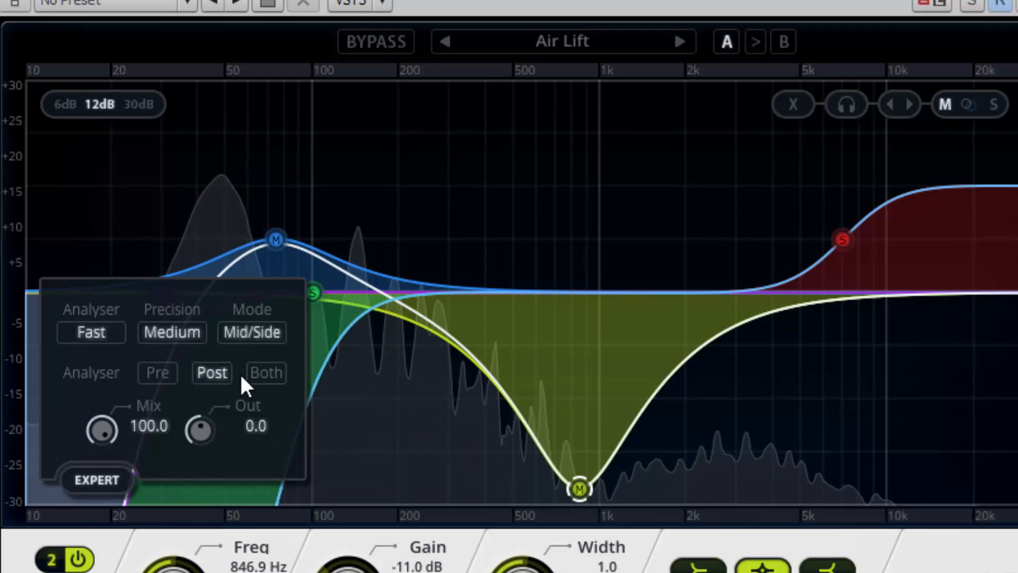
{"action": "left_click", "coordinate": [266, 373]}
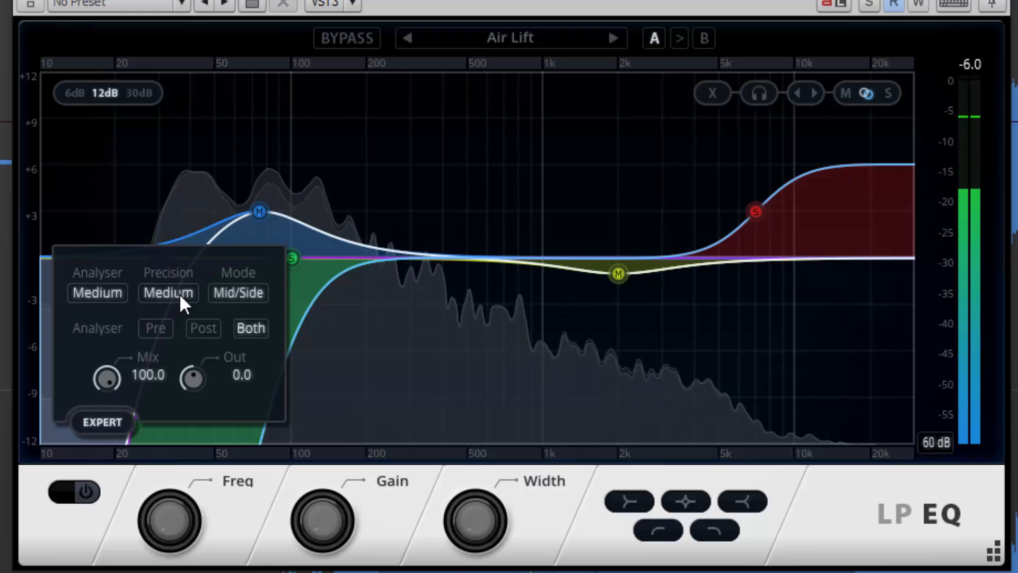
{"action": "left_click", "coordinate": [180, 294]}
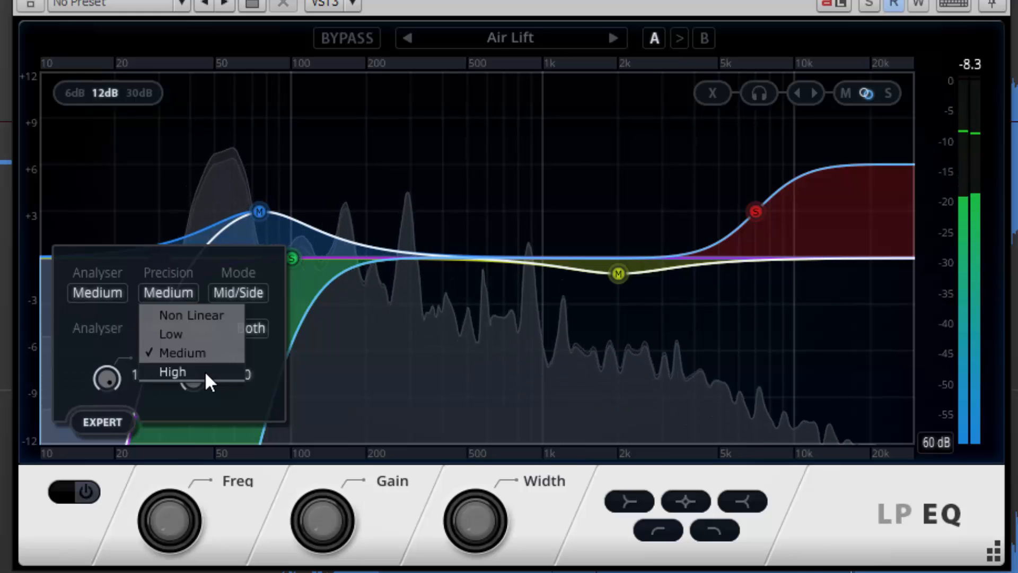
{"action": "left_click", "coordinate": [209, 409]}
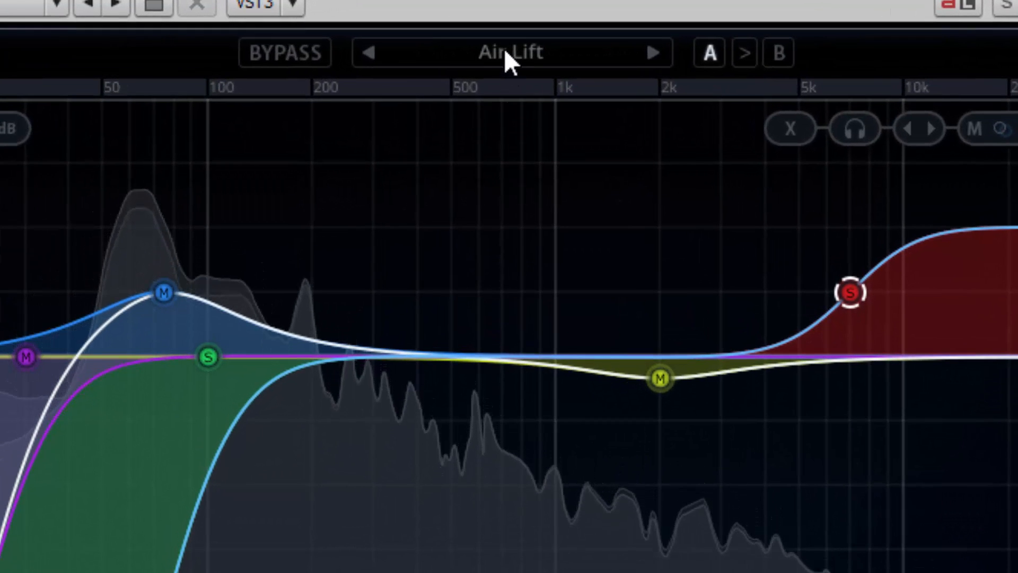
Step: Create a new preset folder named with the owner's first name followed by "Masters"
{"action": "left_click", "coordinate": [505, 51]}
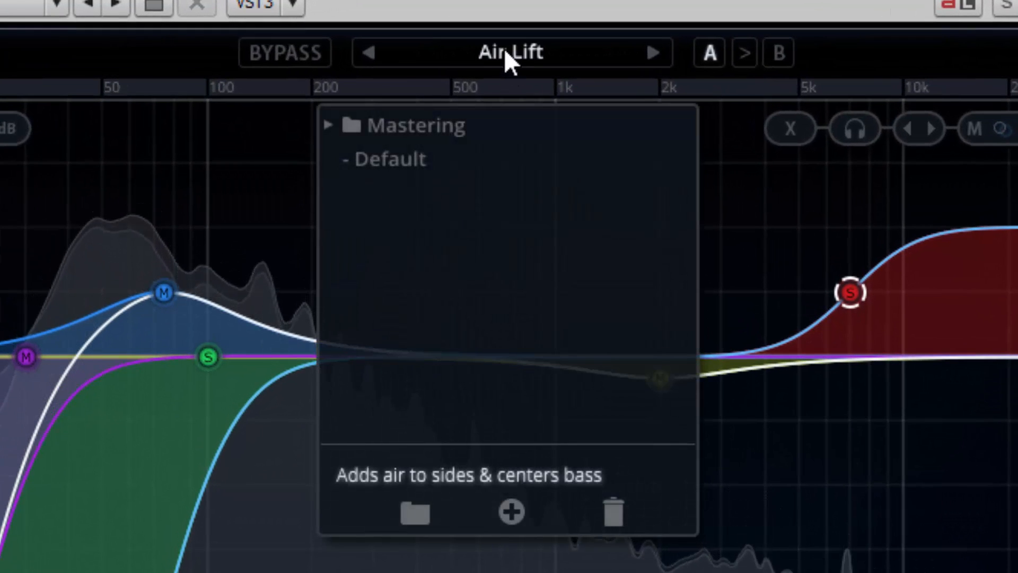
{"action": "left_click", "coordinate": [424, 519]}
{"action": "type", "text": "Dan's"}
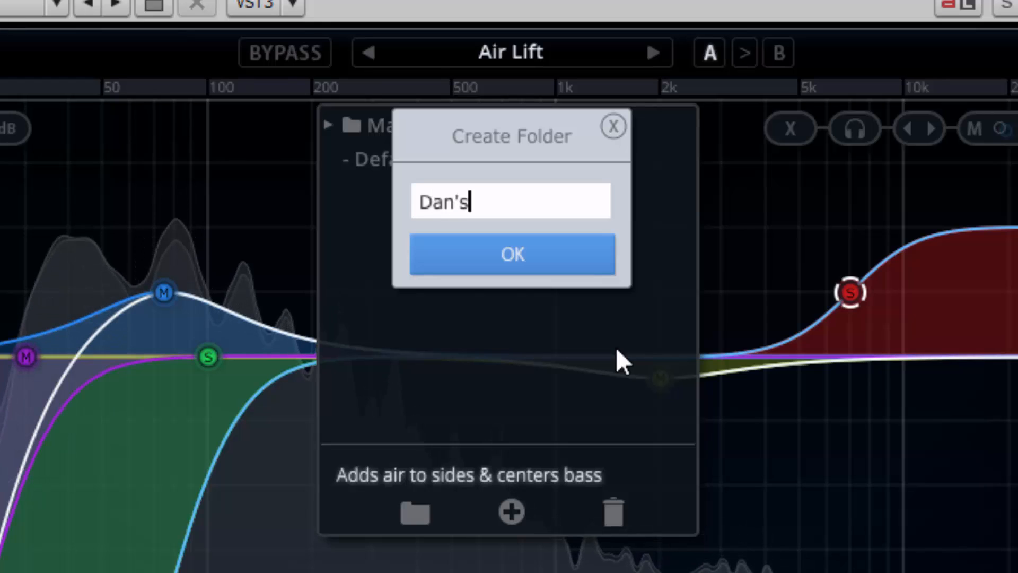
{"action": "type", "text": " Masters"}
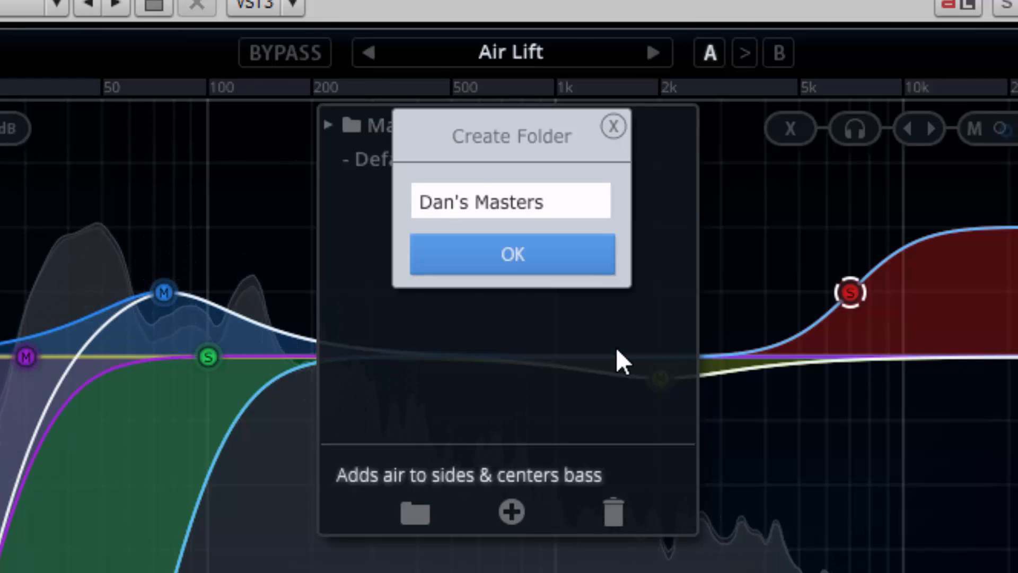
{"action": "key", "text": "Return"}
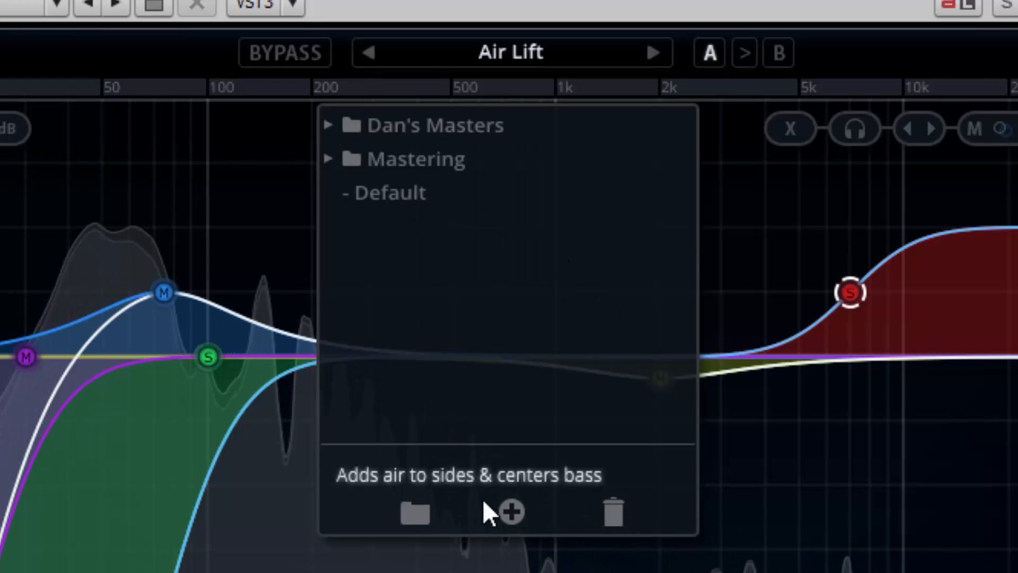
Step: Save the current settings as preset "M0 Master" in the new Masters folder, with the description "High Boost, Mid Cut"
{"action": "left_click", "coordinate": [508, 514]}
{"action": "left_click", "coordinate": [552, 255]}
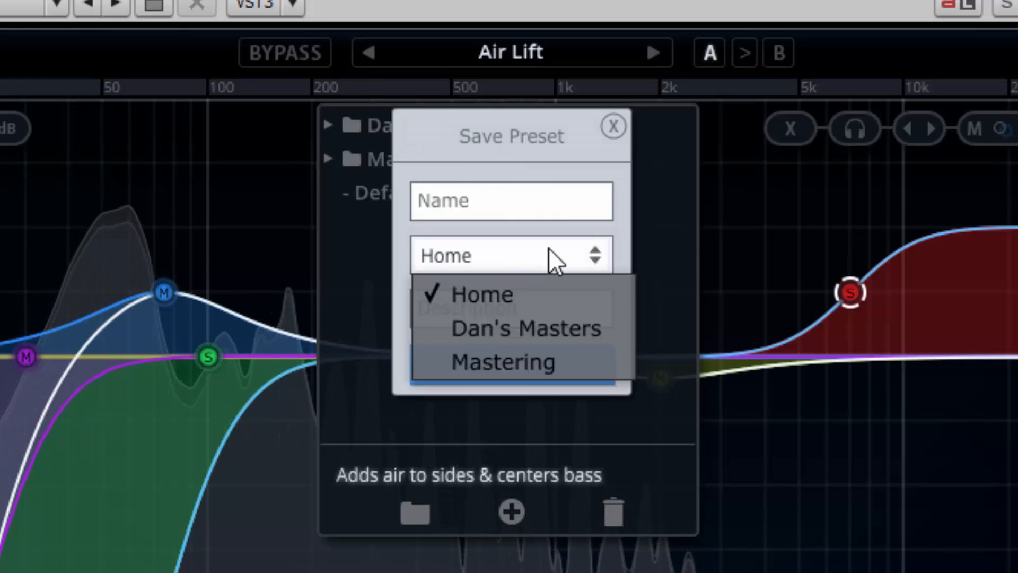
{"action": "left_click", "coordinate": [562, 329]}
{"action": "left_click", "coordinate": [527, 207]}
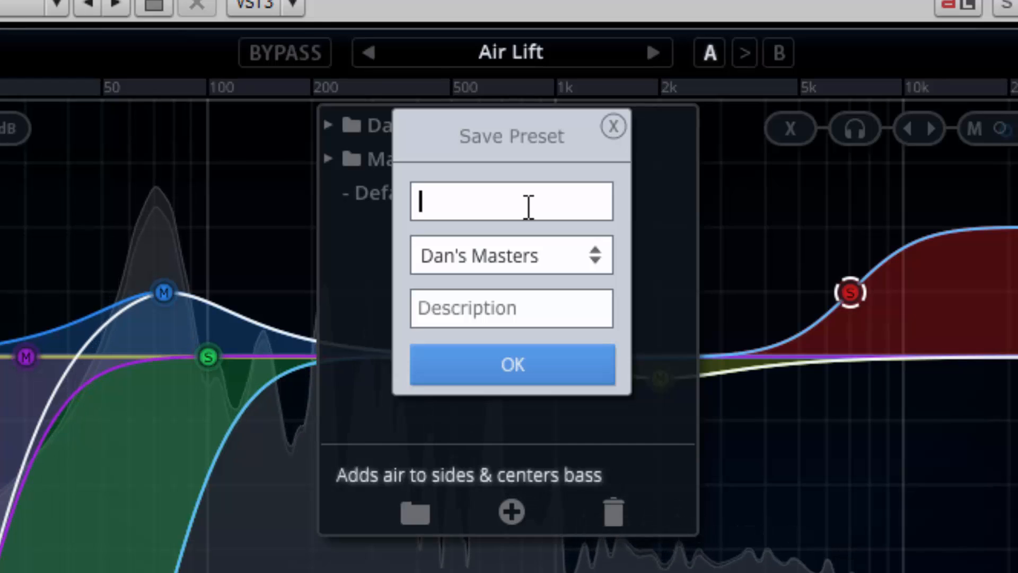
{"action": "type", "text": "M0 Master"}
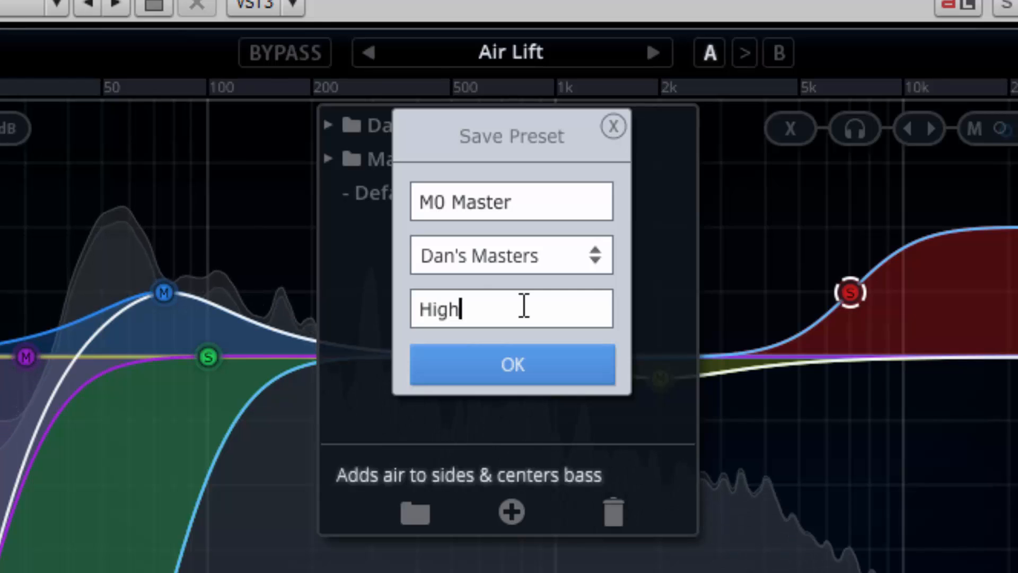
{"action": "type", "text": "ost, Mid Cu"}
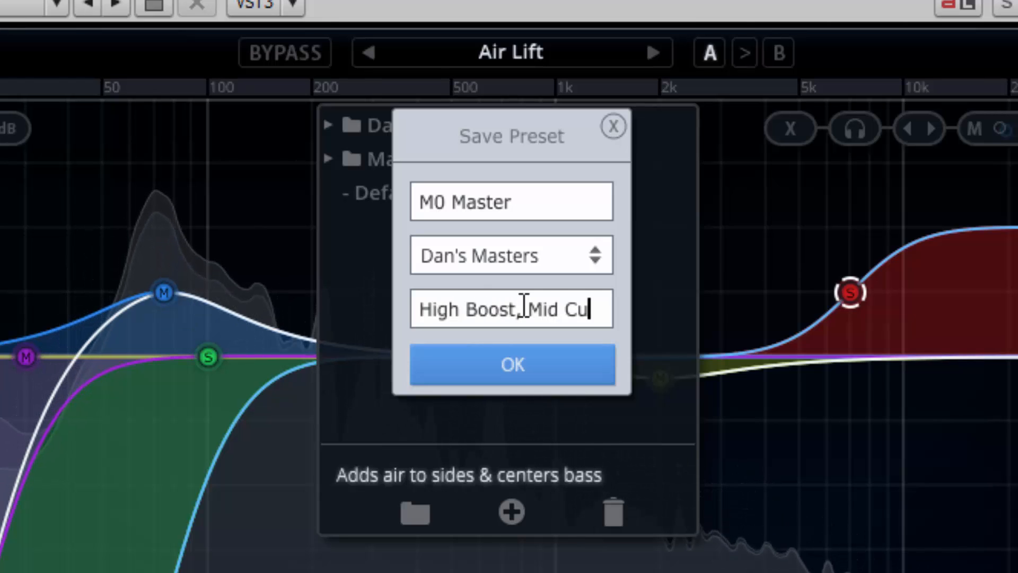
{"action": "type", "text": "t"}
{"action": "left_click", "coordinate": [522, 378]}
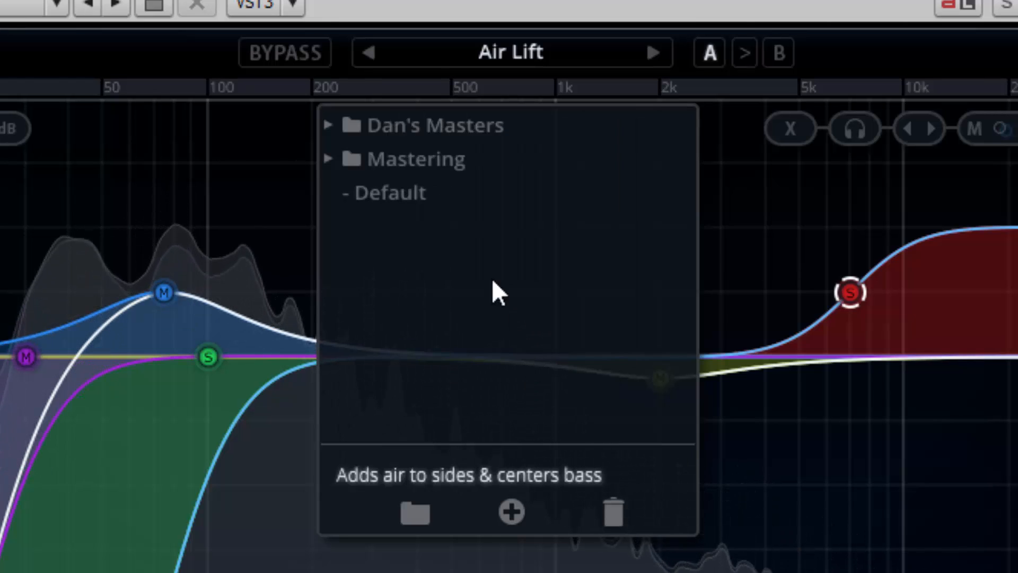
Step: Select the M0 Master preset inside the new Masters folder and delete it
{"action": "left_click", "coordinate": [328, 125]}
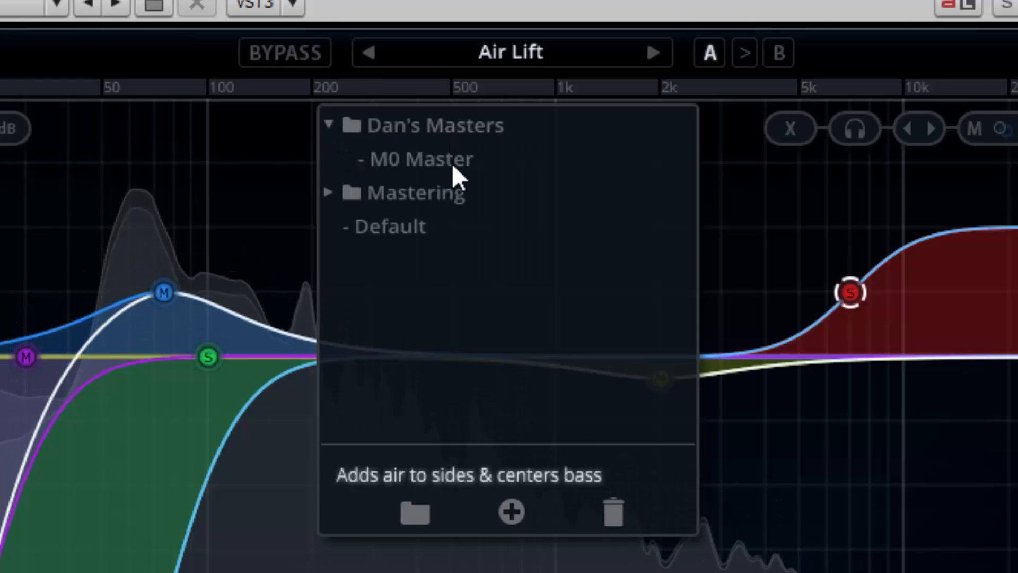
{"action": "left_click", "coordinate": [328, 127]}
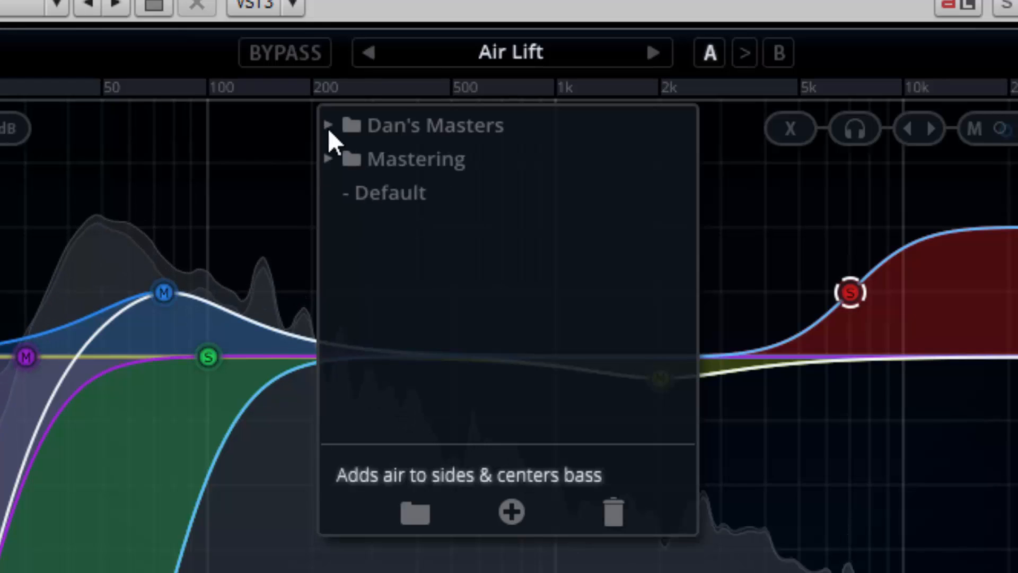
{"action": "left_click", "coordinate": [327, 129]}
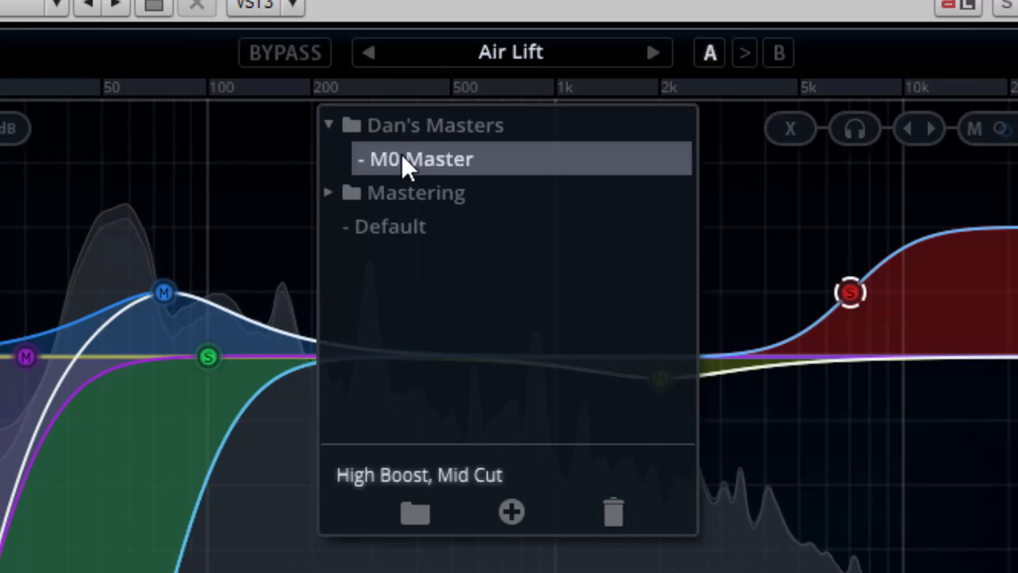
{"action": "left_click", "coordinate": [609, 518]}
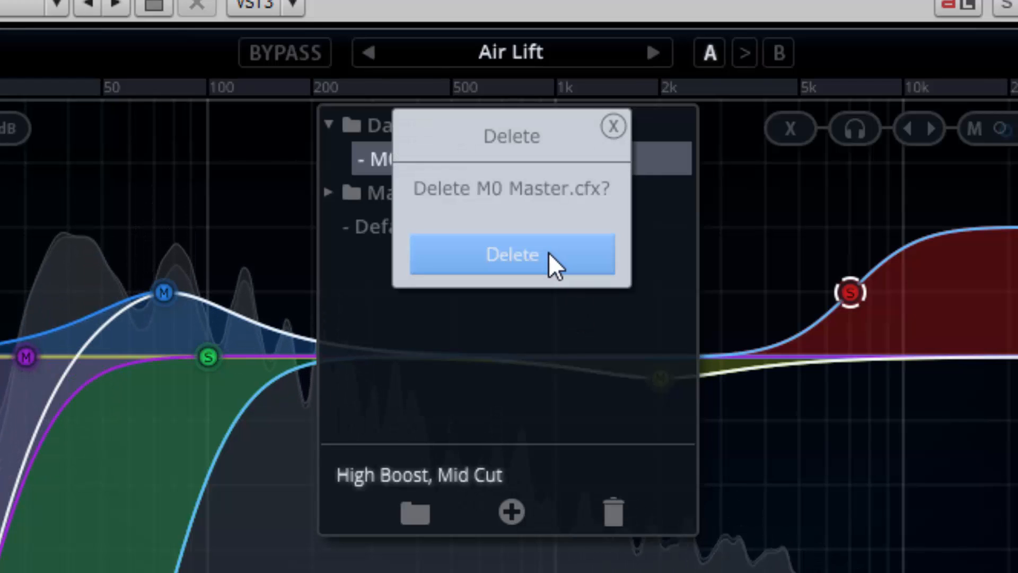
{"action": "left_click", "coordinate": [548, 252]}
Step: Load the 7 Band Flat preset from the Mastering folder, and browse the remaining mastering presets
{"action": "double_click", "coordinate": [442, 202]}
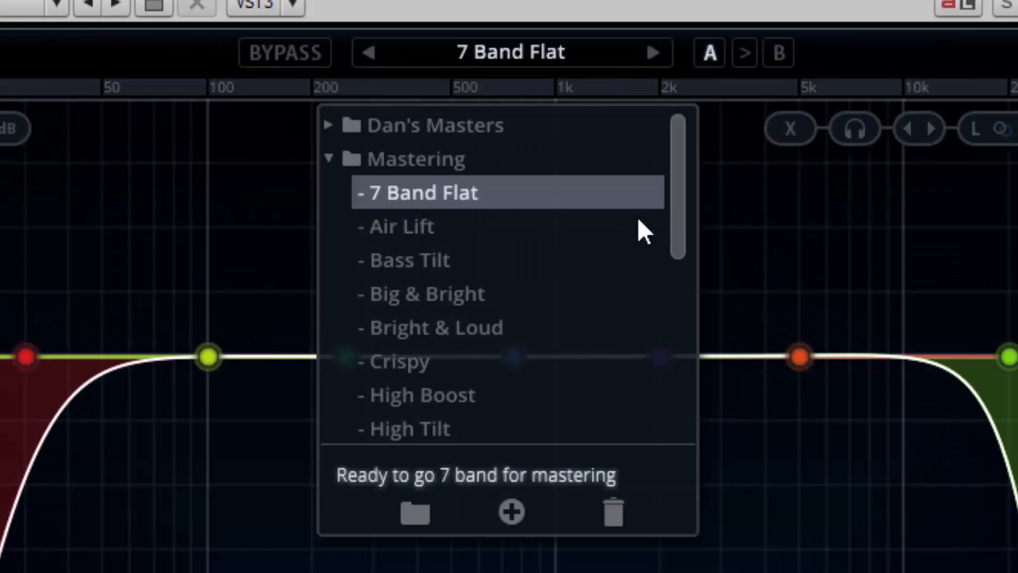
{"action": "left_click_drag", "start_coordinate": [684, 212], "coordinate": [671, 414]}
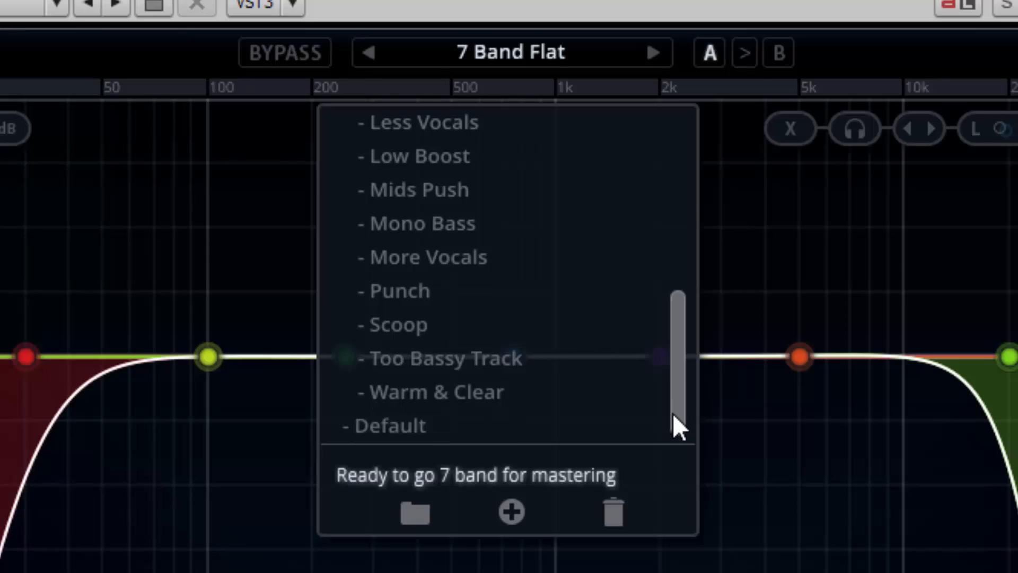